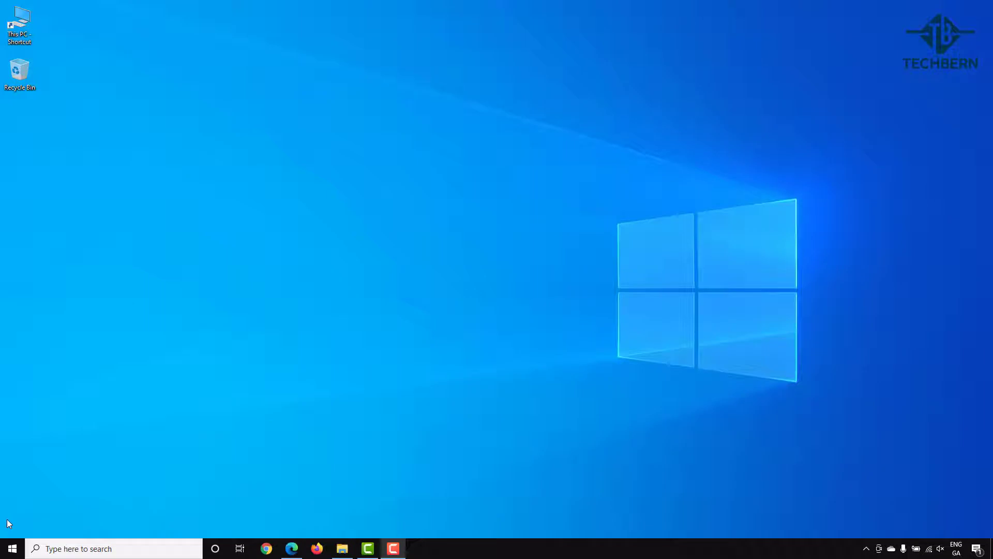
# Step: Search Google for 'dban' in Edge and open the dban.org homepage
pyautogui.click(293, 548)
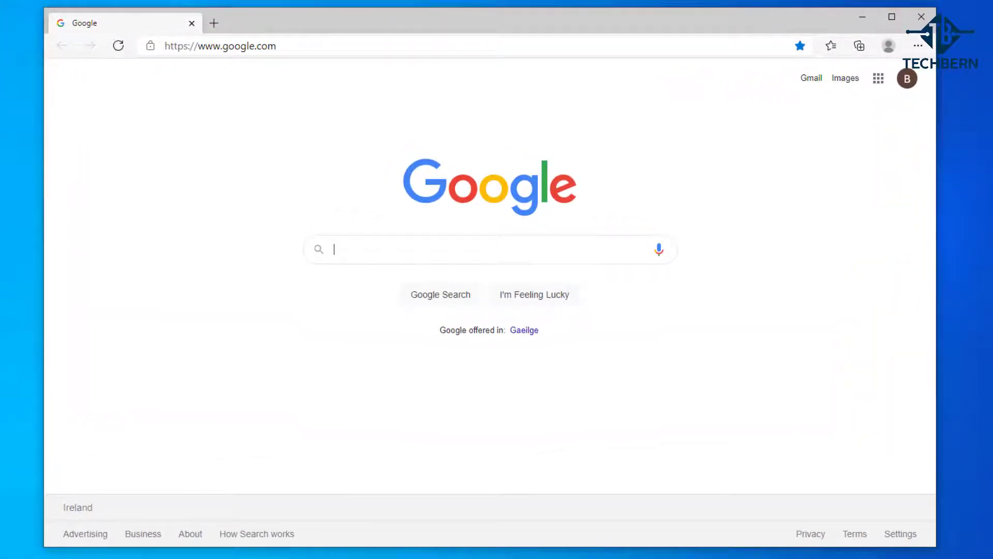
pyautogui.write('dban')
pyautogui.press('Return')
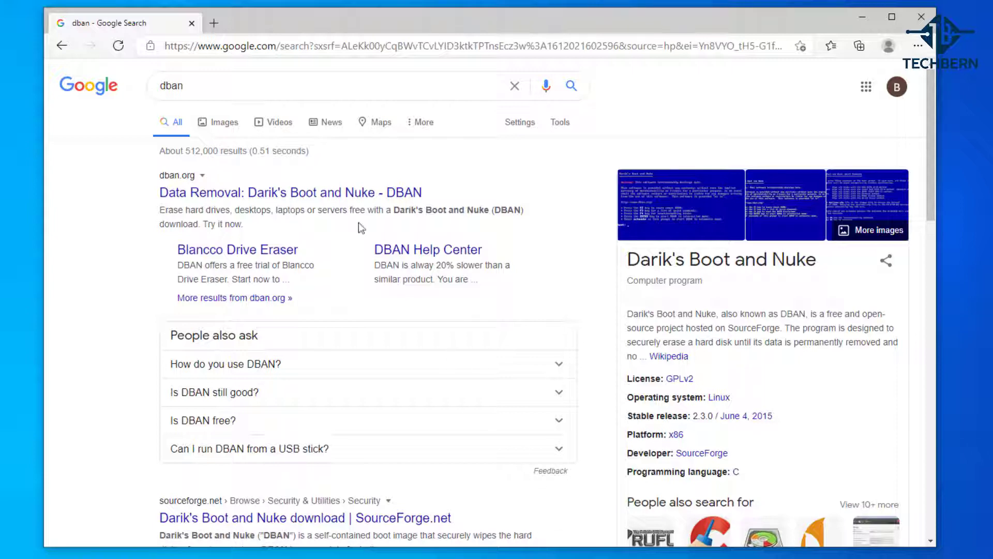
pyautogui.click(311, 196)
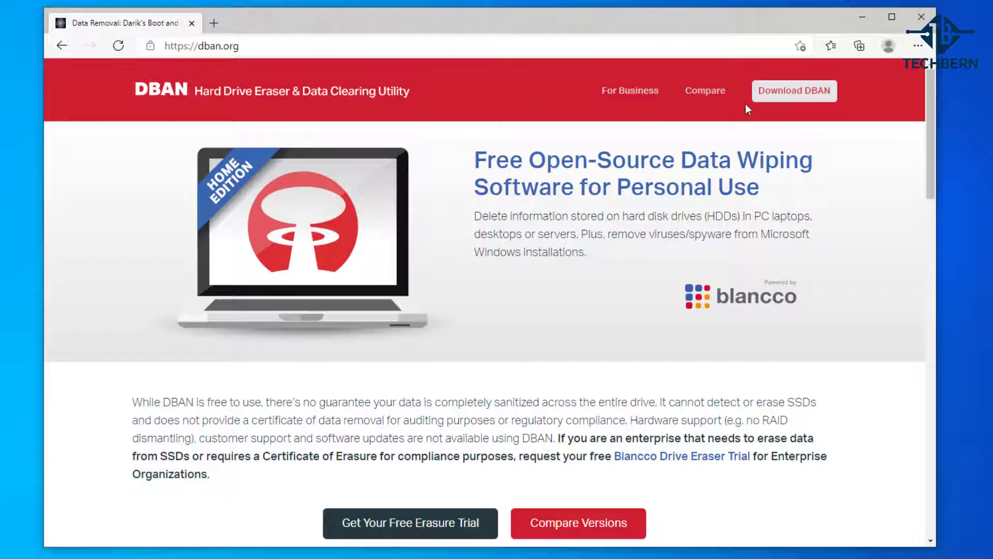
# Step: Download dban-2.3.0_i586.iso (15.9 MB) from SourceForge via the DBAN site
pyautogui.click(773, 96)
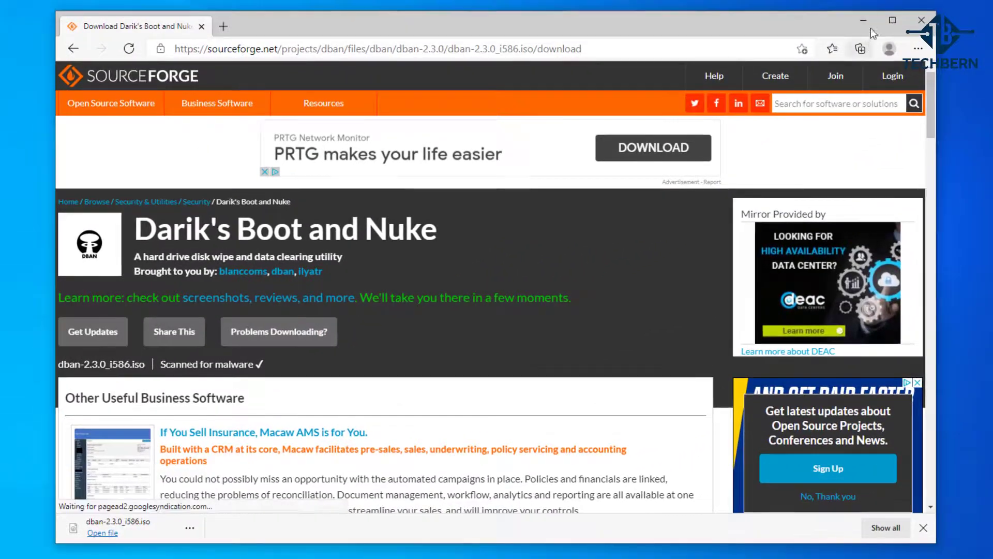
# Step: Check in This PC that USB Drive (F:) shows 14.2 GB free of 14.3 GB, then minimize Explorer
pyautogui.click(865, 20)
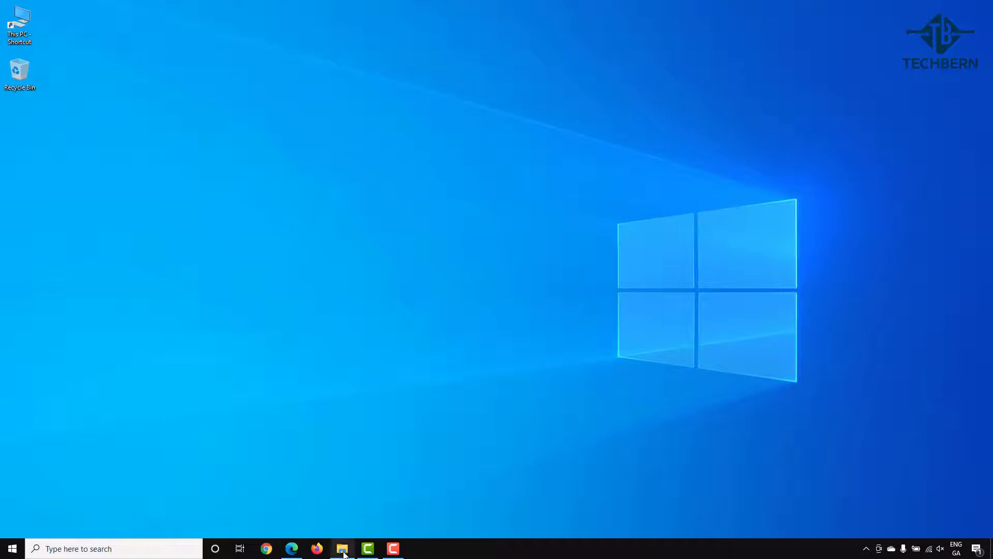
pyautogui.click(342, 548)
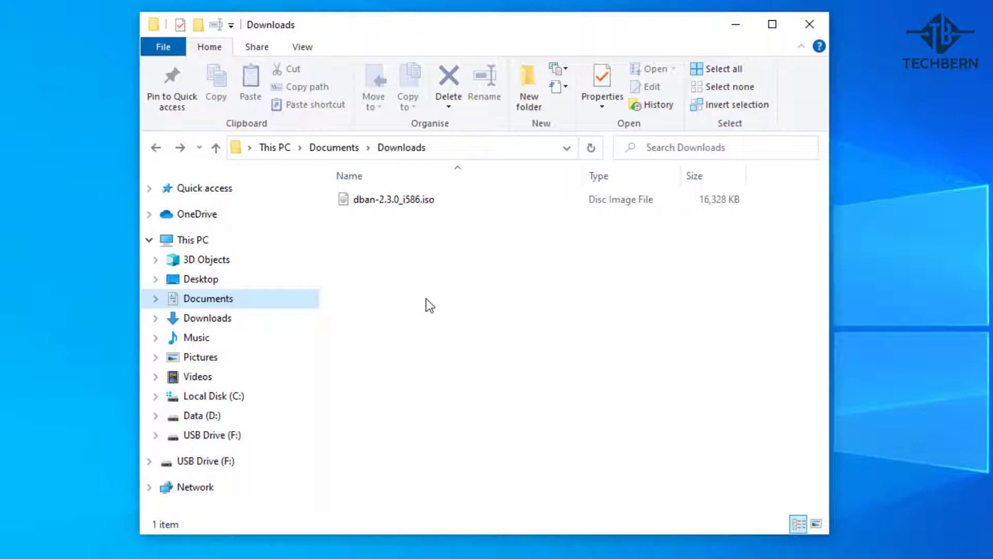
pyautogui.click(199, 243)
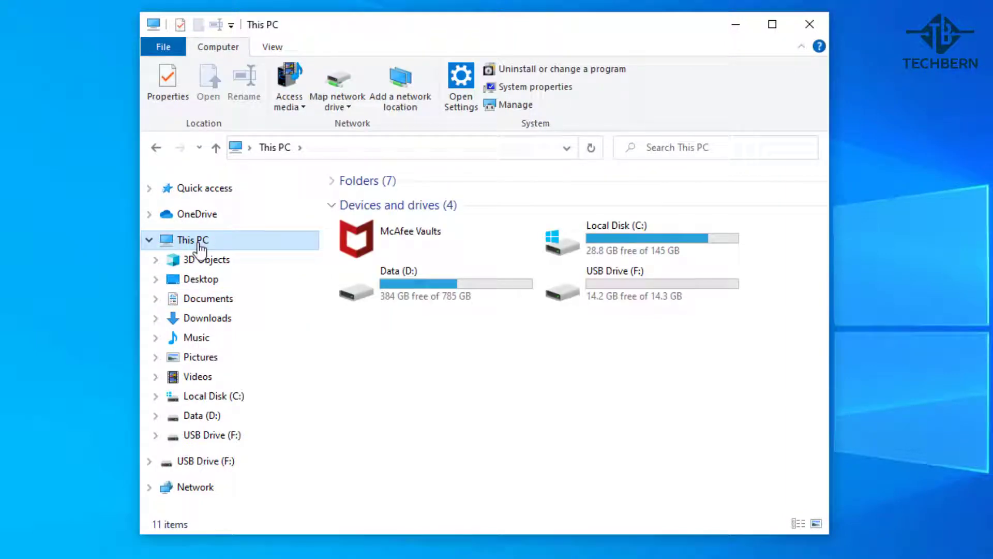
pyautogui.click(628, 290)
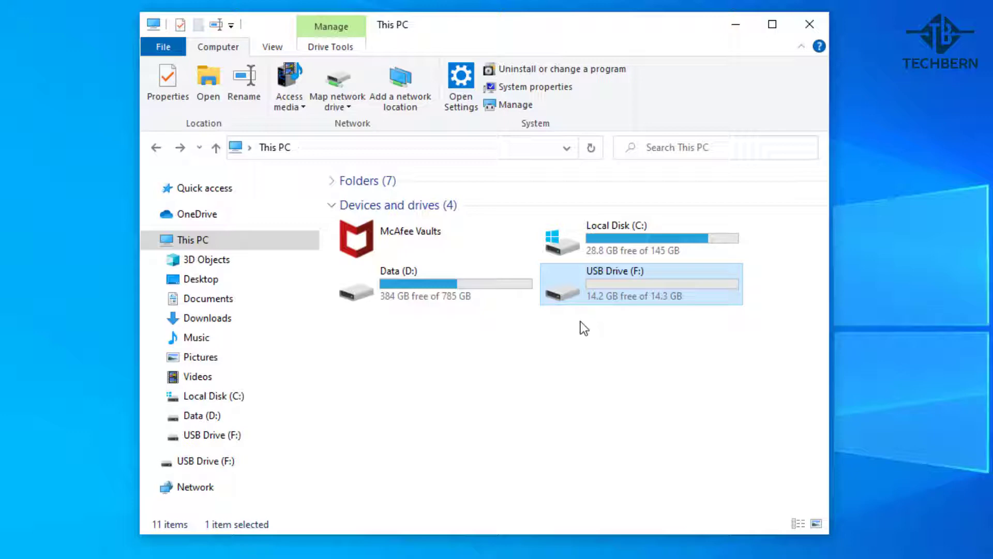
pyautogui.click(737, 24)
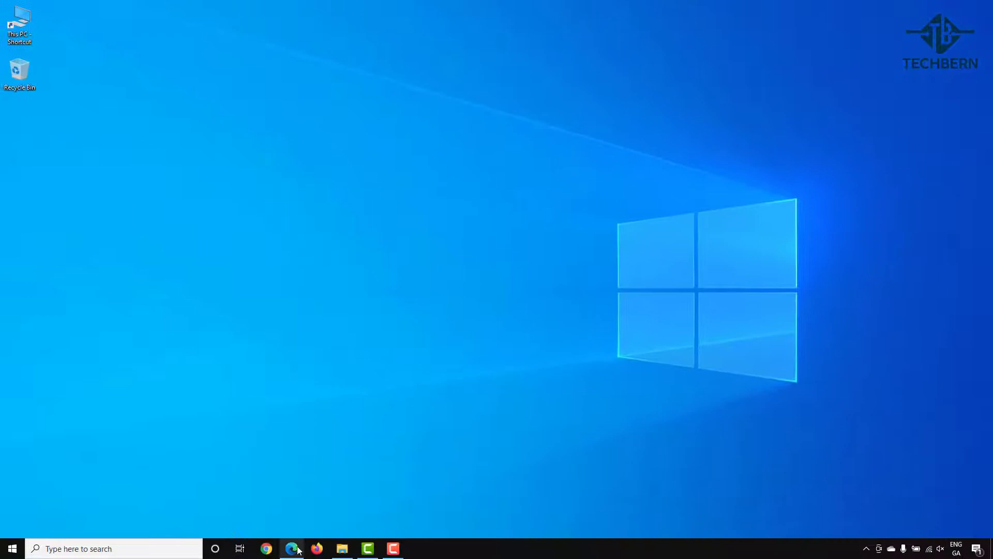
# Step: Search Google for 'rufus' in Edge, bringing up rufus.ie as the top result
pyautogui.click(291, 547)
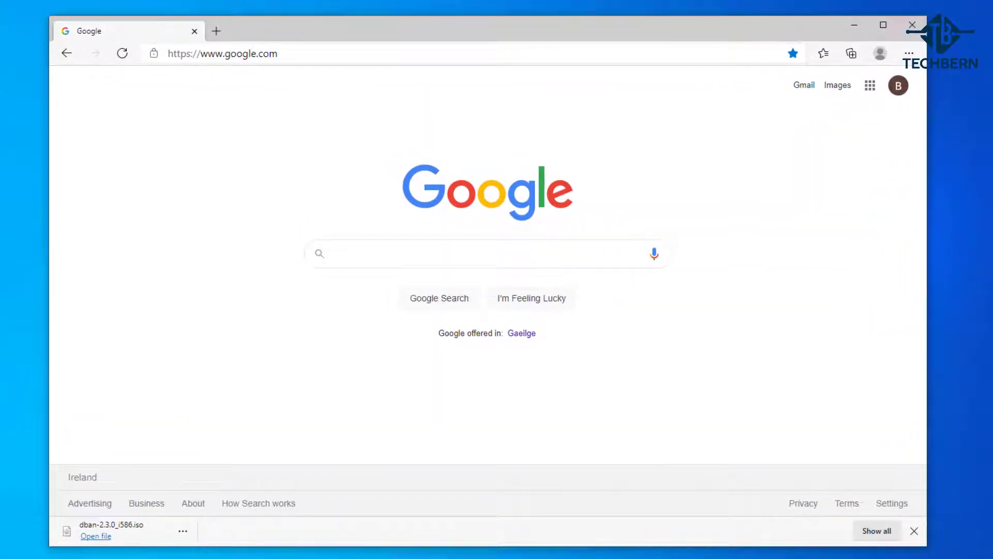
pyautogui.write('rufus')
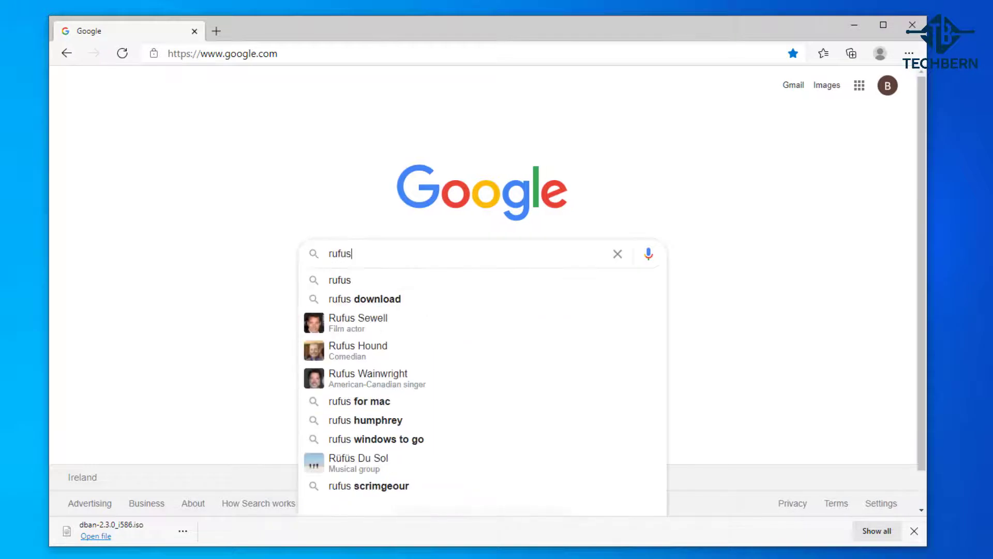
pyautogui.press('Return')
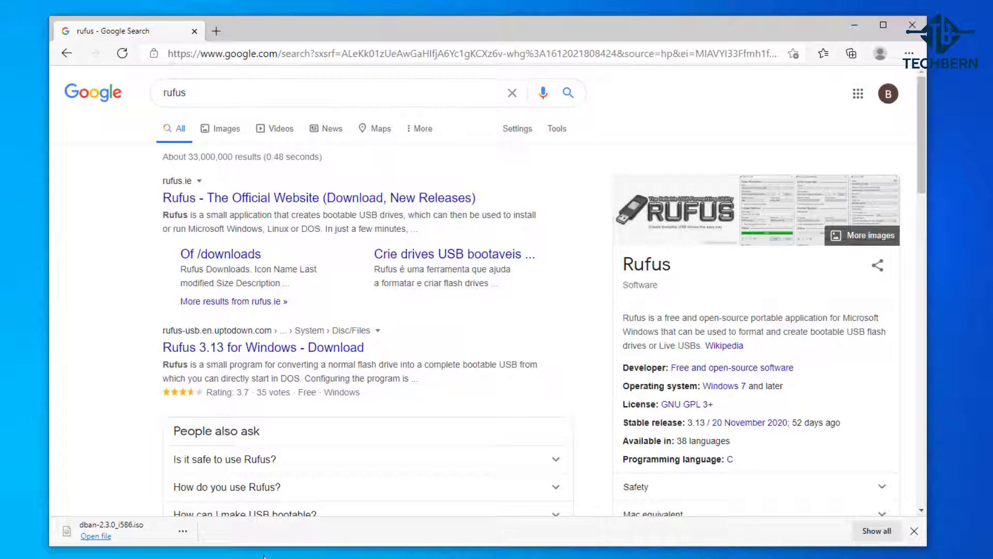
# Step: Download rufus-3.13.exe from rufus.ie, then minimize the browser
pyautogui.click(319, 198)
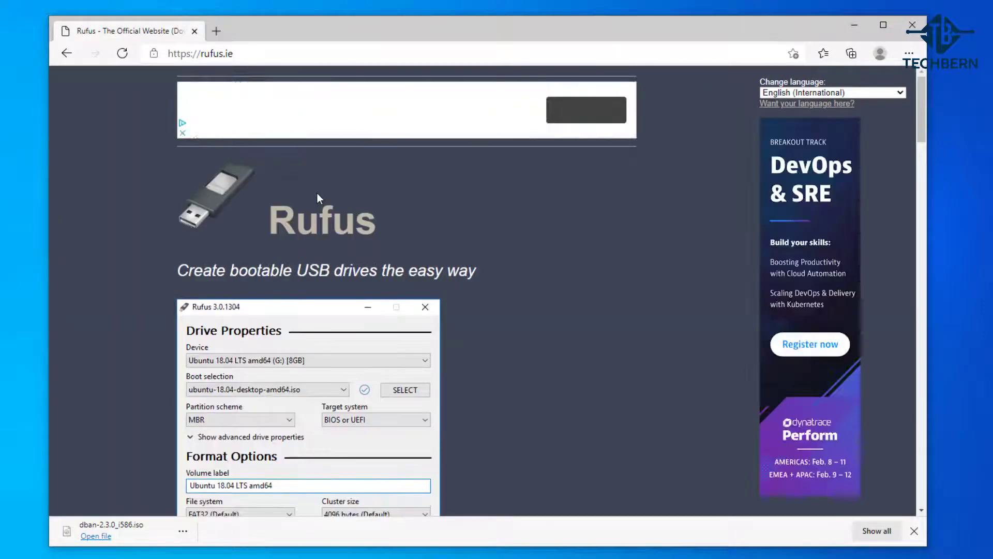
pyautogui.scroll(-5, 318, 193)
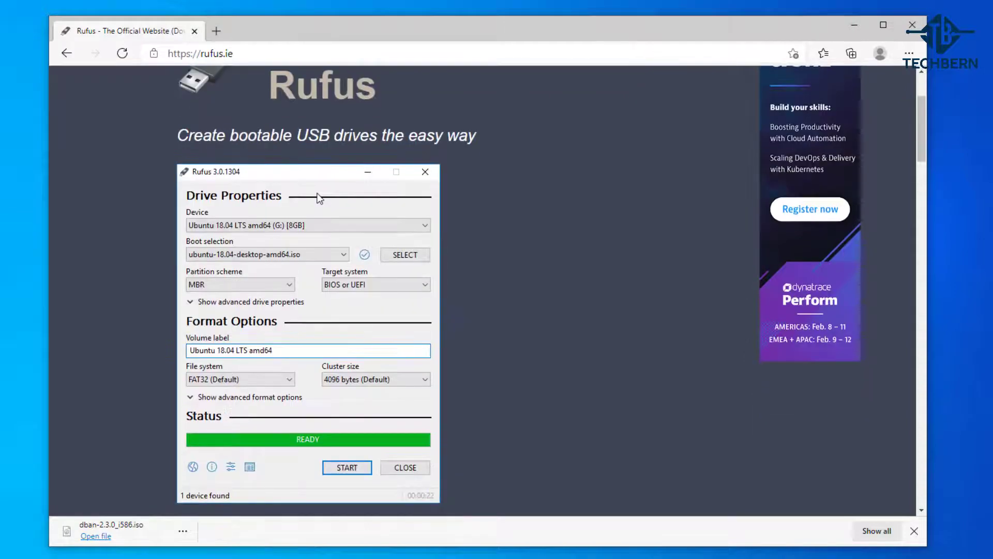
pyautogui.scroll(-4, 318, 195)
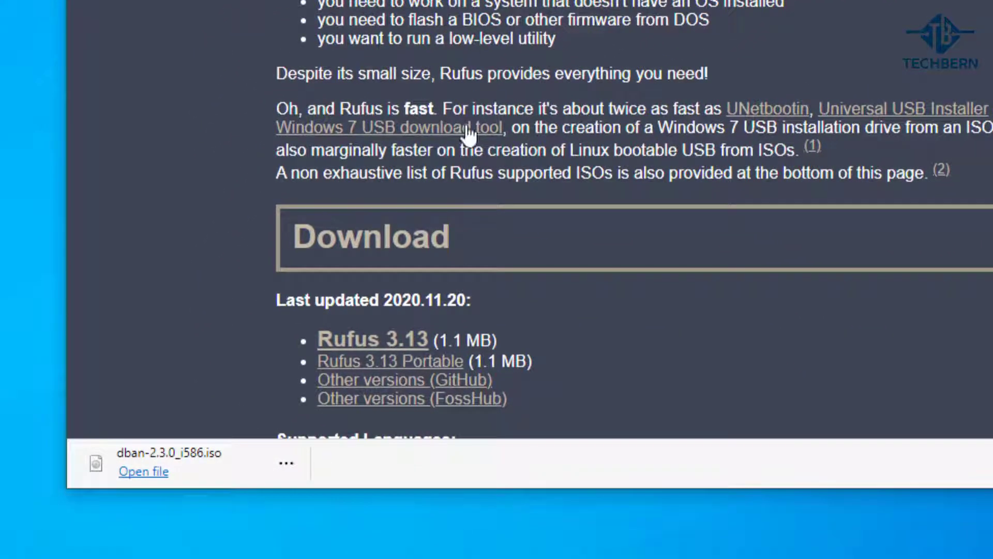
pyautogui.click(423, 341)
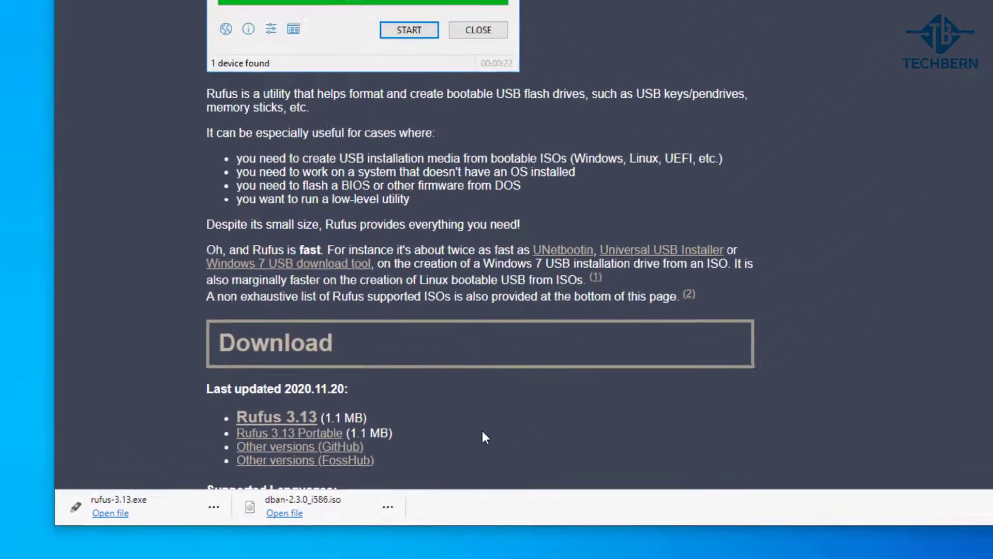
pyautogui.click(854, 21)
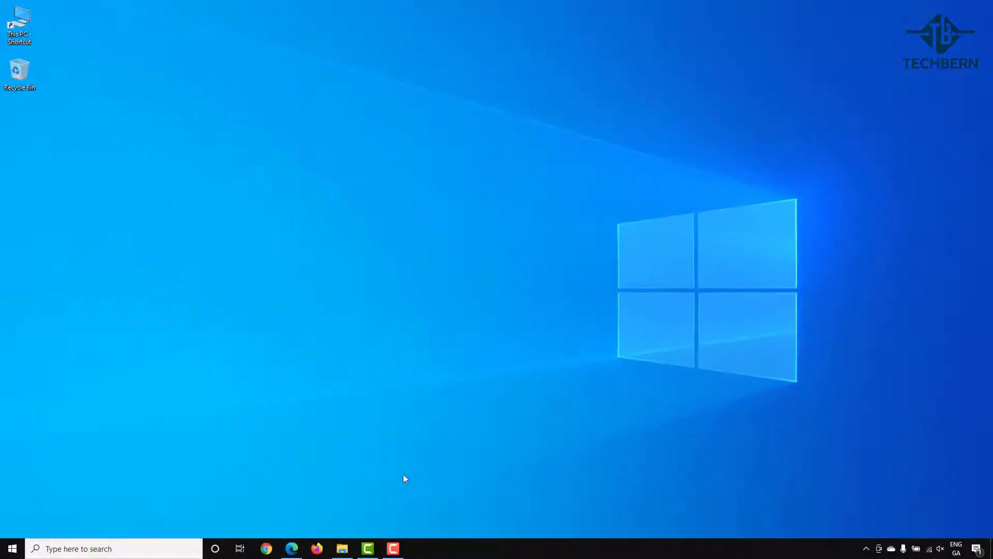
# Step: Run rufus-3.13.exe from the Downloads folder
pyautogui.click(342, 547)
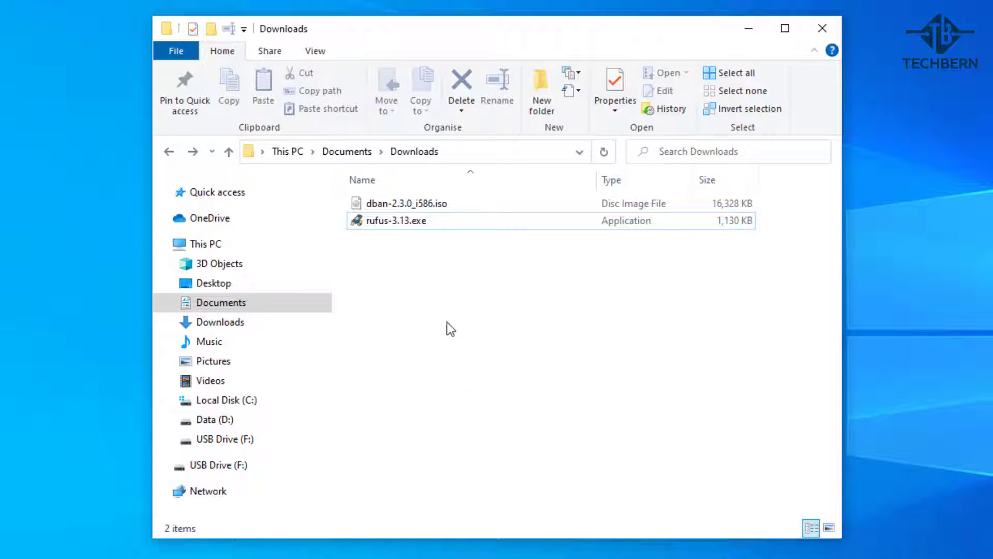
pyautogui.doubleClick(439, 223)
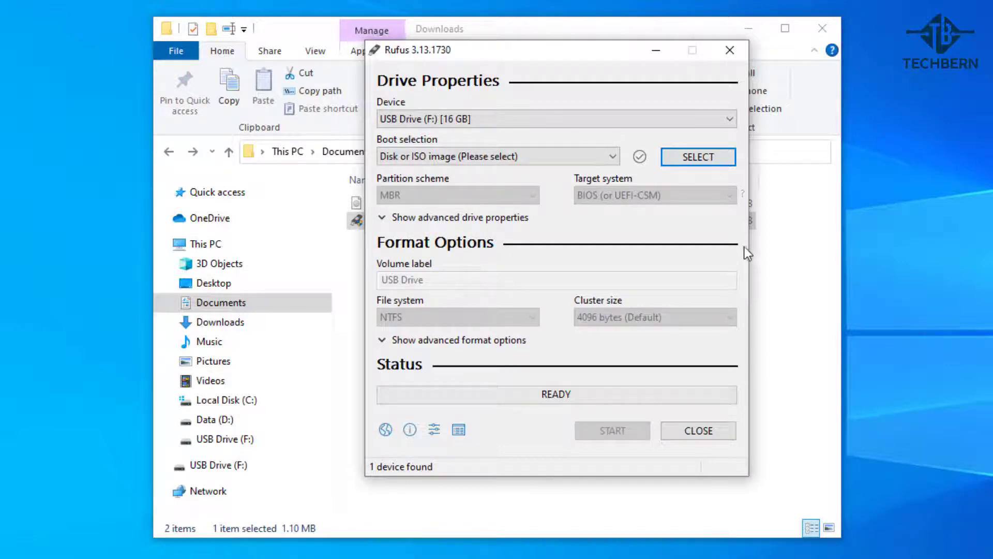
pyautogui.click(732, 125)
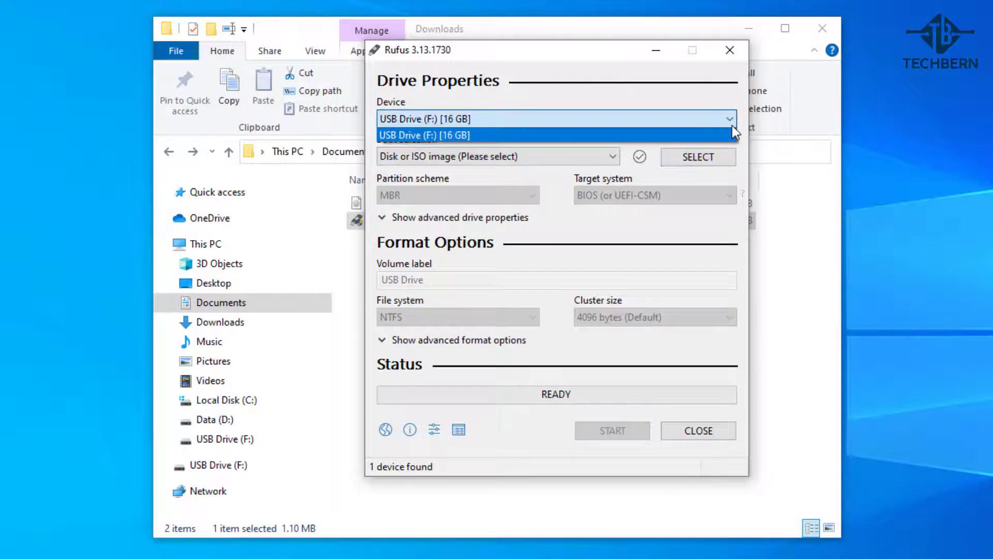
pyautogui.click(732, 130)
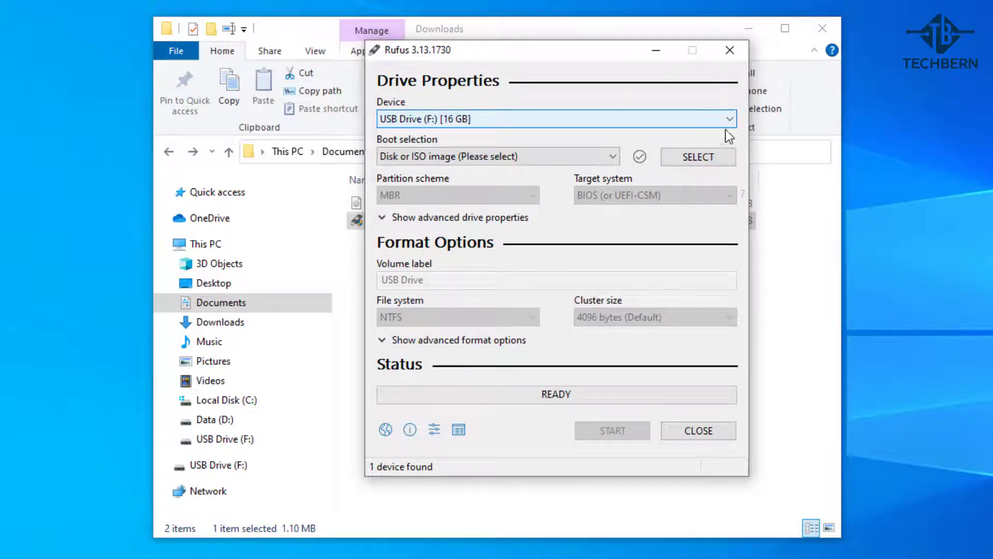
pyautogui.click(722, 155)
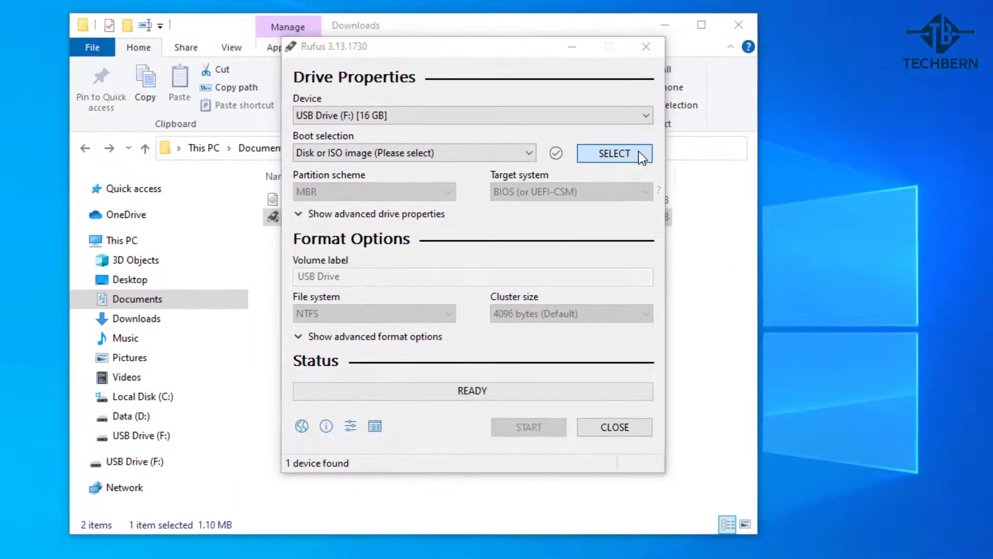
# Step: Choose dban-2.3.0_i586.iso from Downloads as the Rufus boot image
pyautogui.click(579, 151)
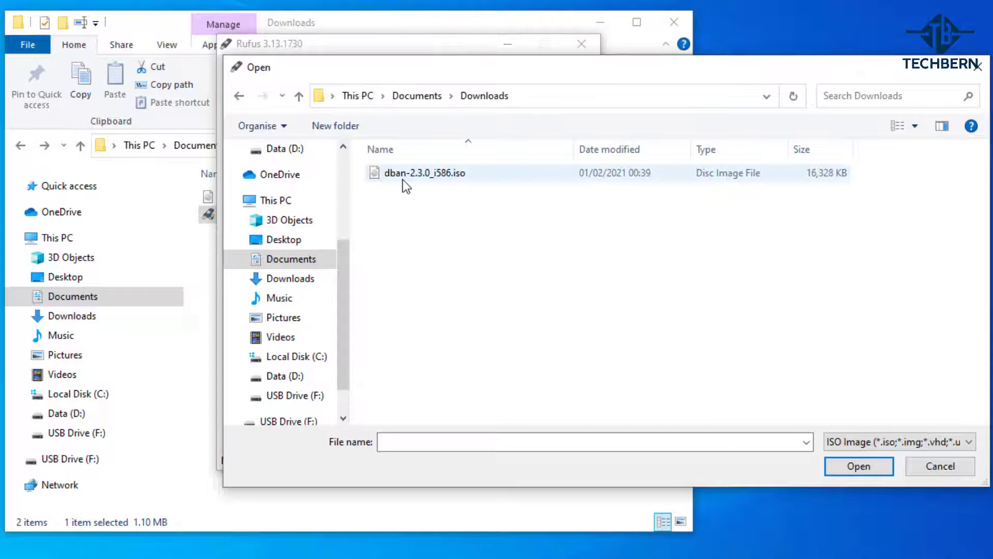
pyautogui.click(402, 174)
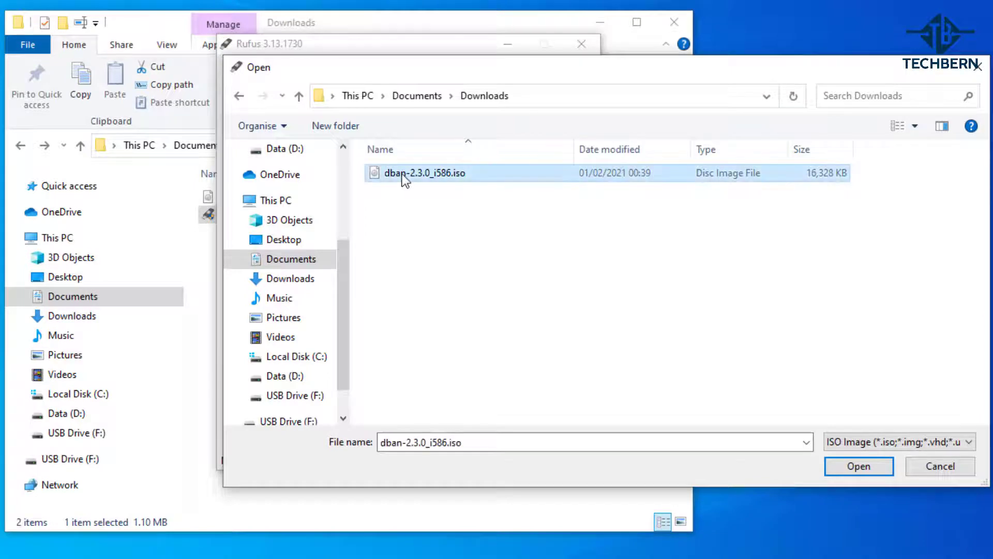
pyautogui.click(832, 465)
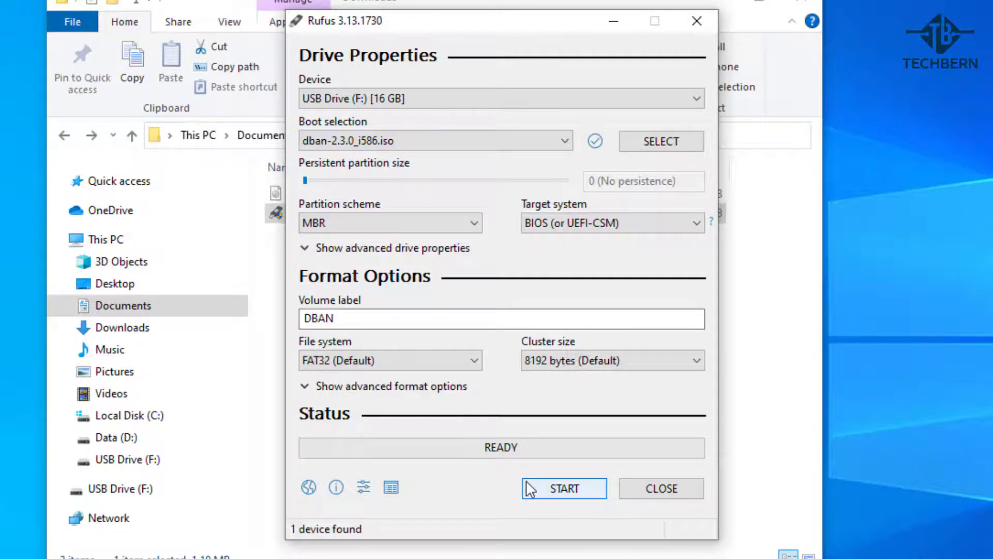
# Step: Start writing the DBAN image and accept erasing all data on the USB drive
pyautogui.click(529, 488)
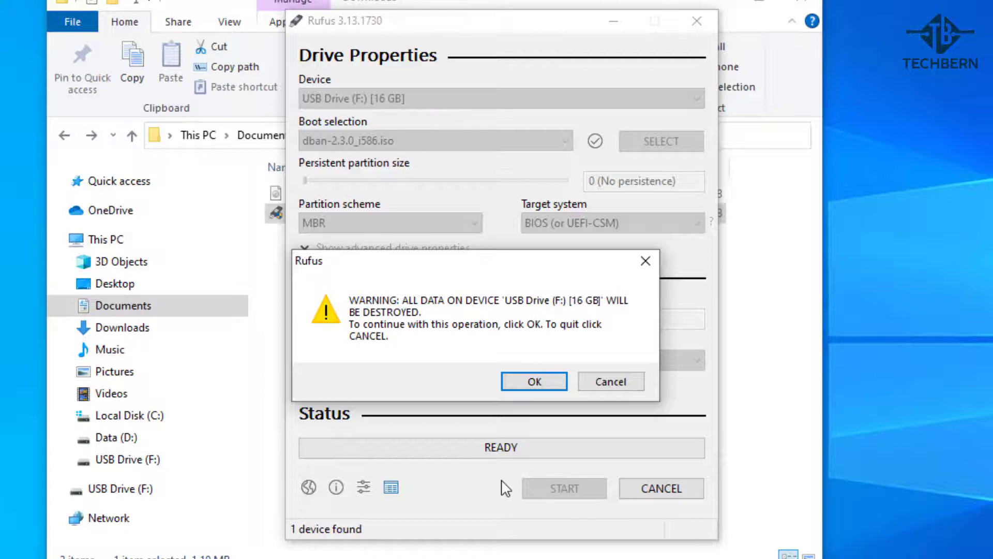
pyautogui.click(519, 382)
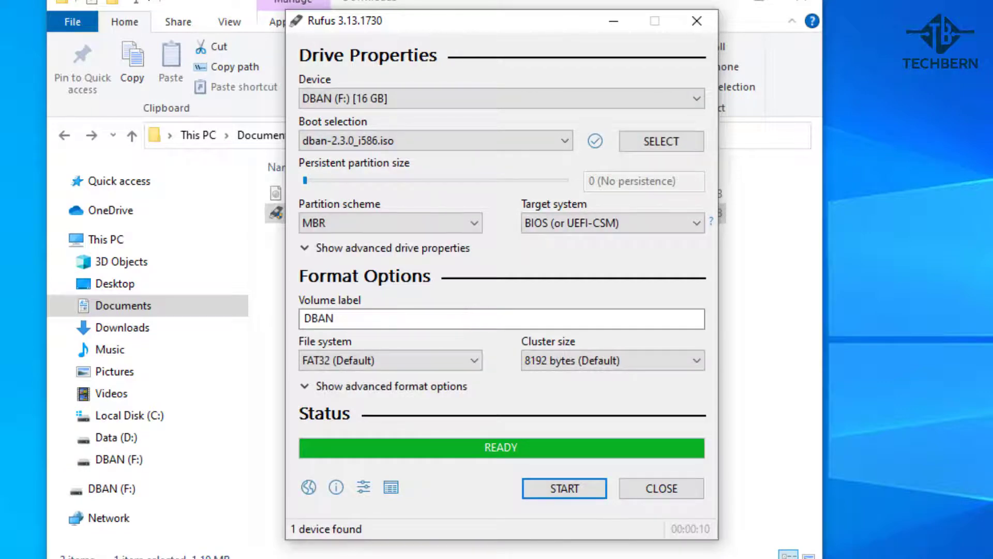
# Step: Close Rufus, browse the DBAN (F:) drive's boot files, and return to This PC
pyautogui.click(636, 491)
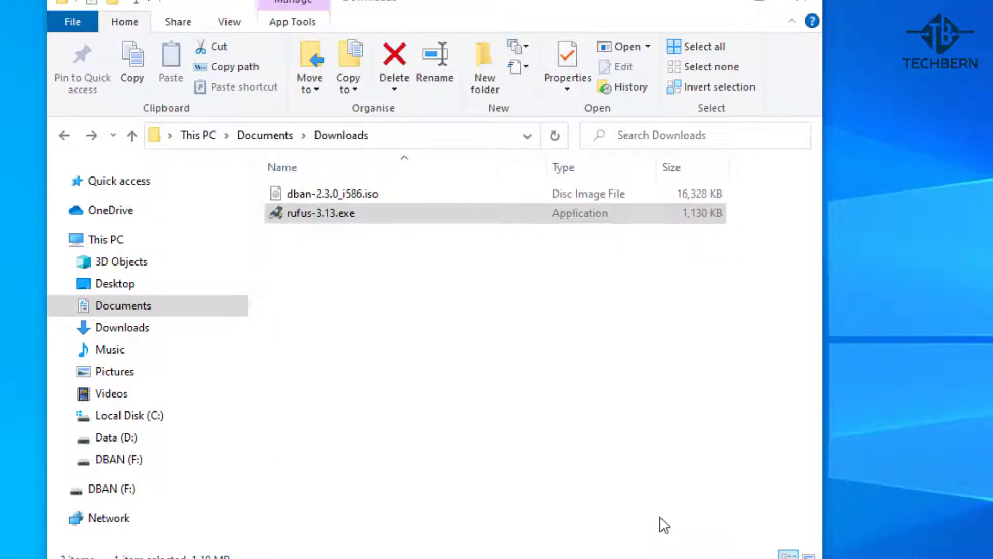
pyautogui.click(151, 245)
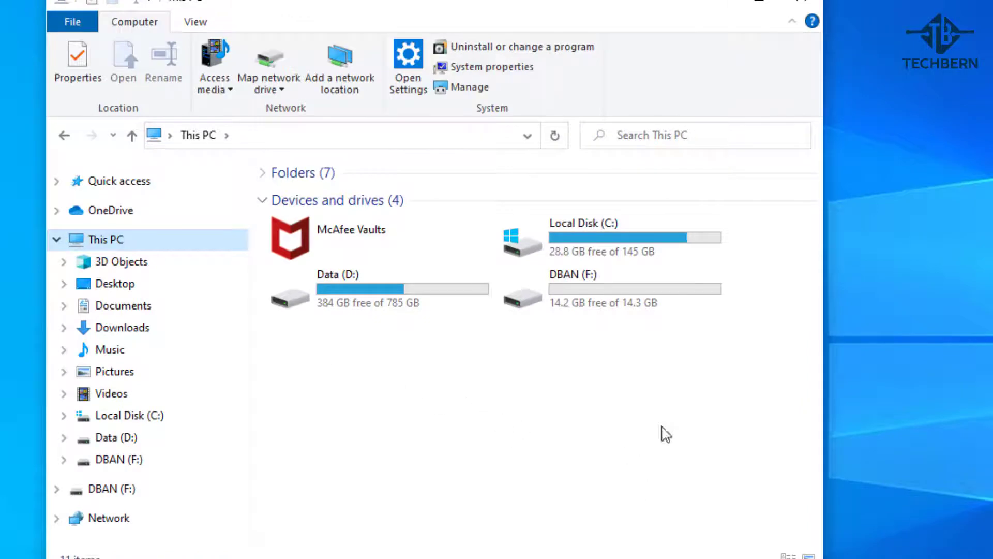
pyautogui.click(672, 312)
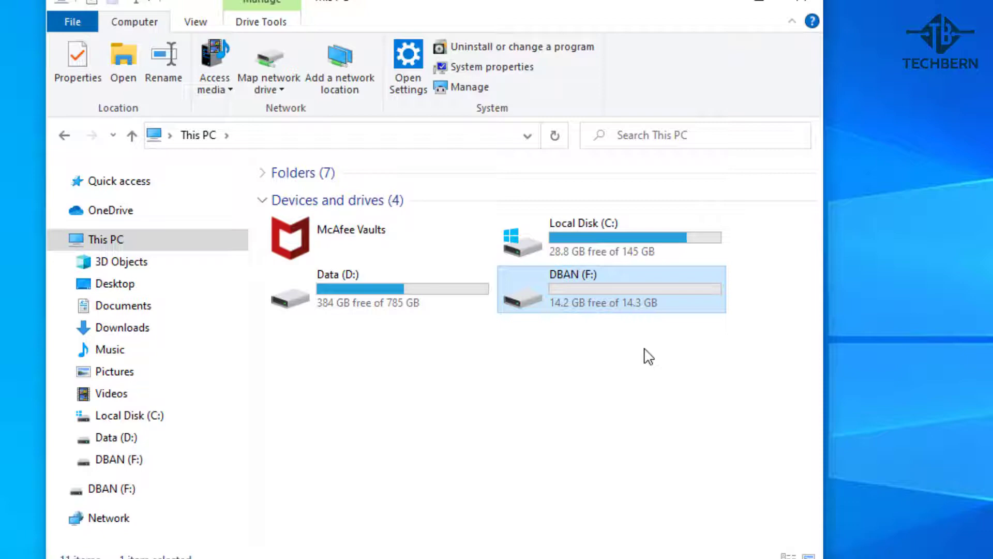
pyautogui.doubleClick(647, 301)
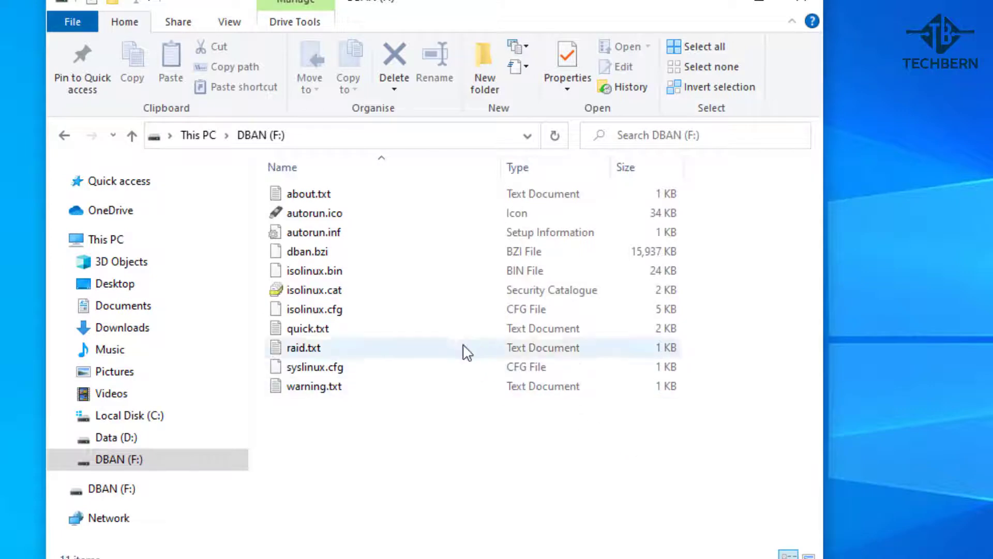
pyautogui.click(198, 135)
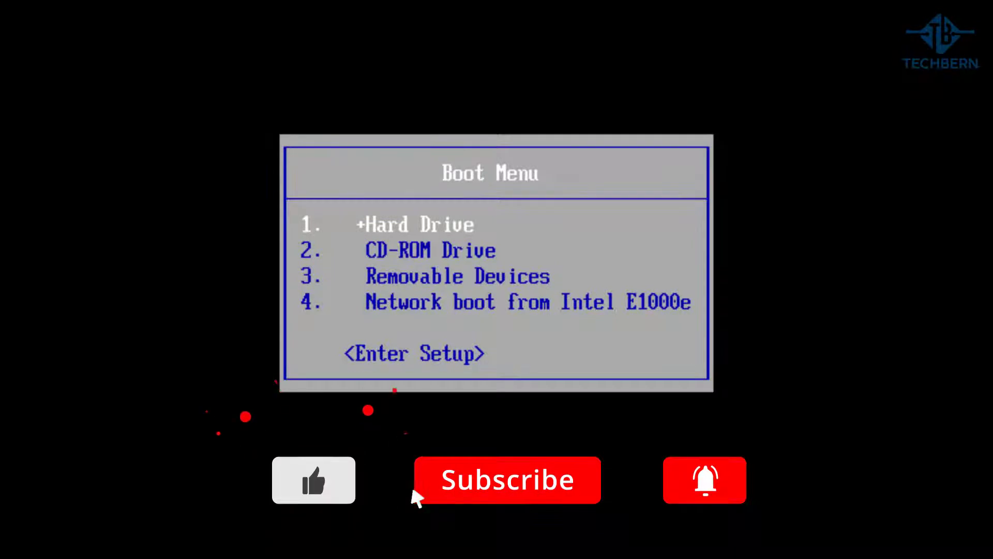
# Step: Boot from Removable Devices to reach the DBAN boot: prompt
pyautogui.press('Down')
pyautogui.press('Down')
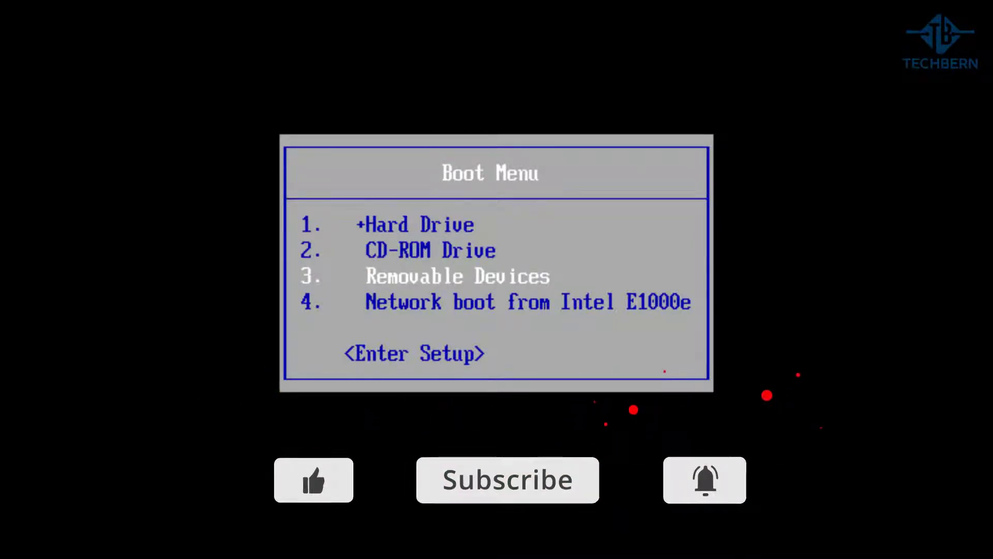
pyautogui.press('Return')
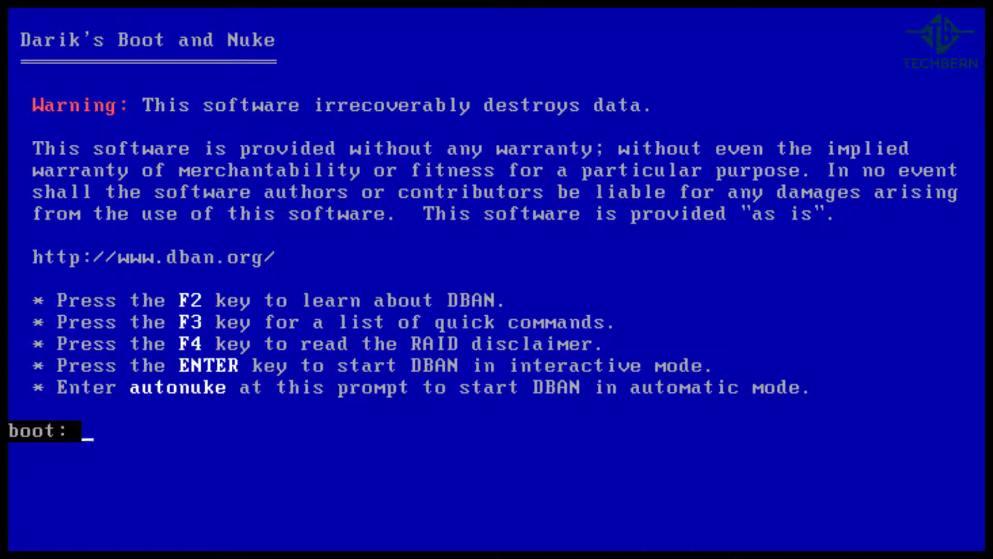
# Step: Boot DBAN 2.3.0 into interactive mode to show the SanDisk and 20GiB SCSI disks
pyautogui.press('Return')
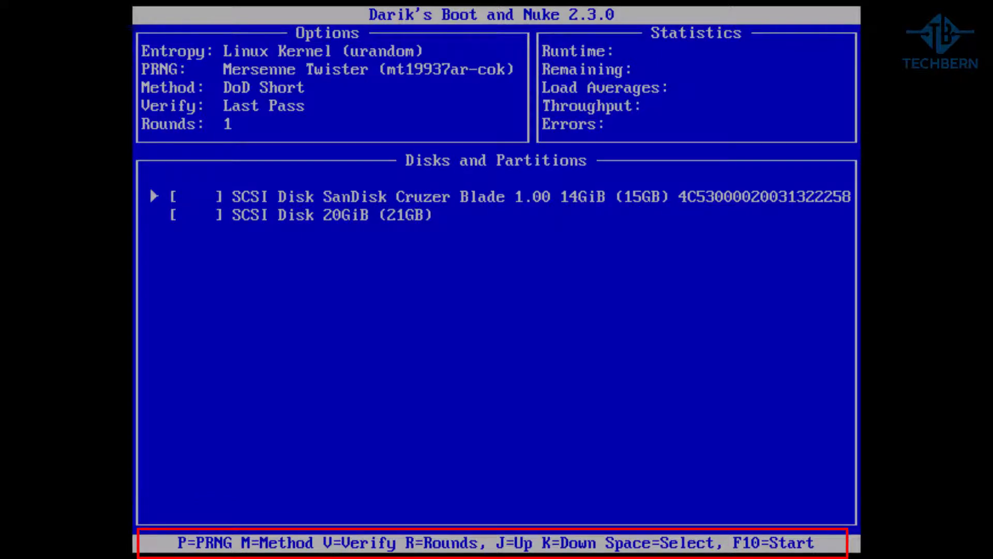
# Step: Compare the Quick Erase and RCMP TSSIT OPS-II wipe methods, then return to DoD Short
pyautogui.press('m')
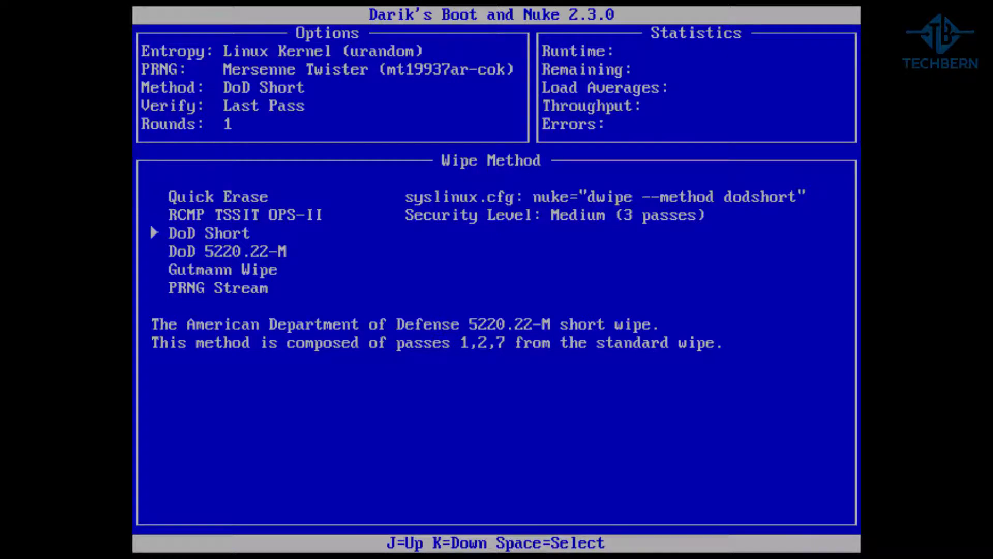
pyautogui.press('j')
pyautogui.press('j')
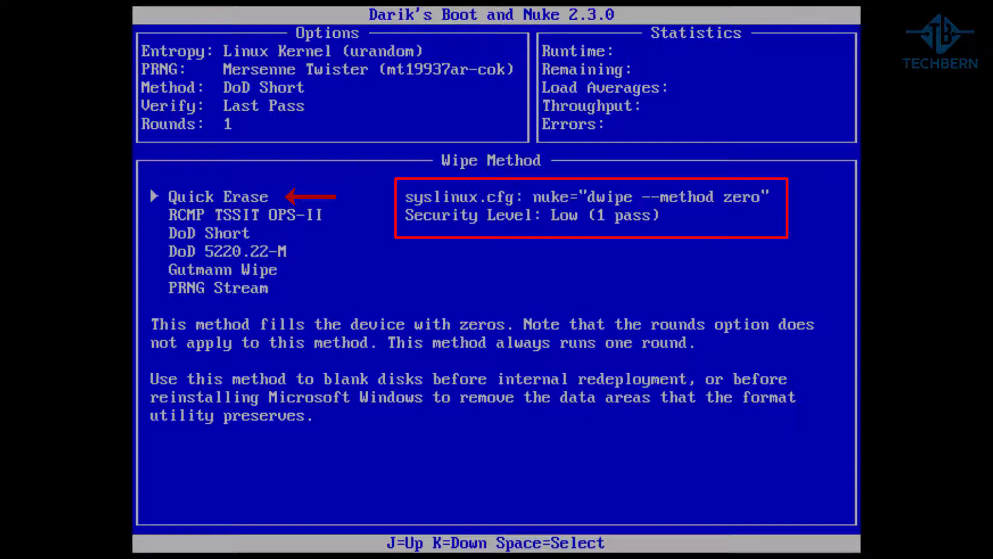
pyautogui.press('k')
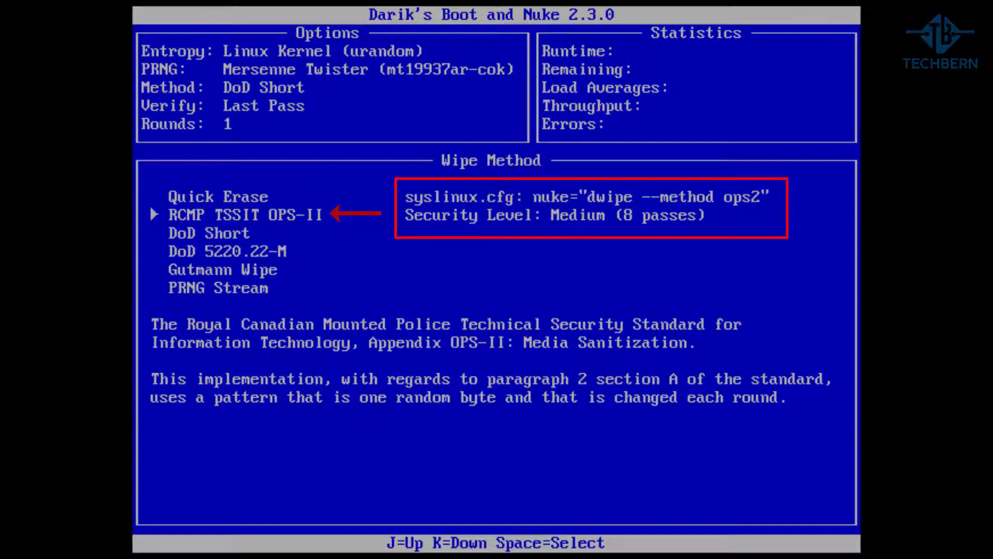
pyautogui.press('Down')
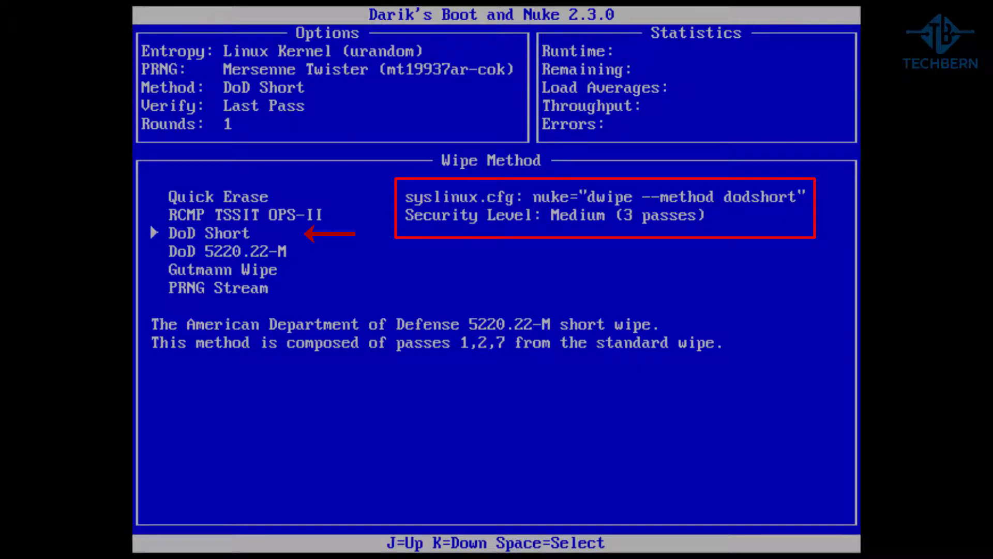
# Step: Review DoD 5220.22-M, Gutmann Wipe (High, 35 passes) and PRNG Stream, ending on Gutmann Wipe
pyautogui.press('k')
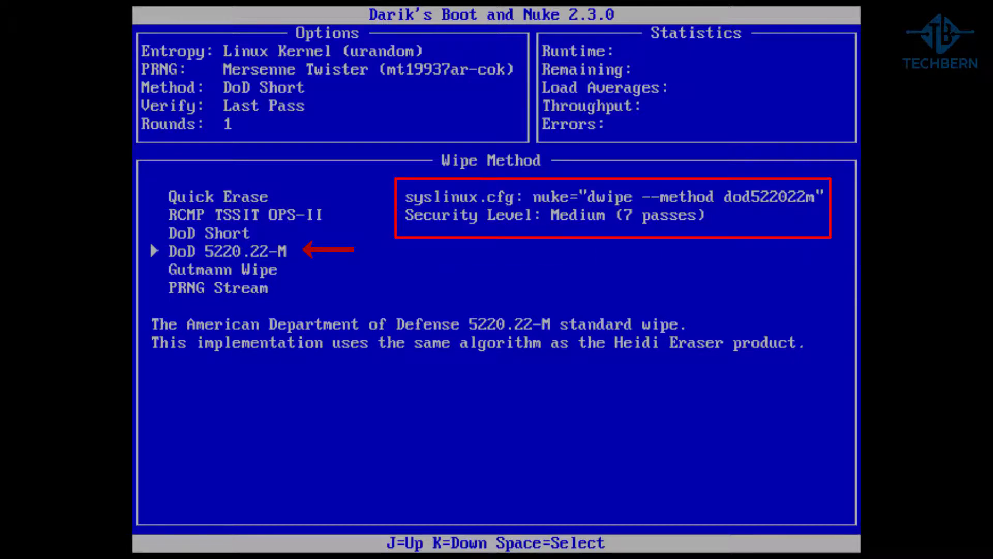
pyautogui.press('k')
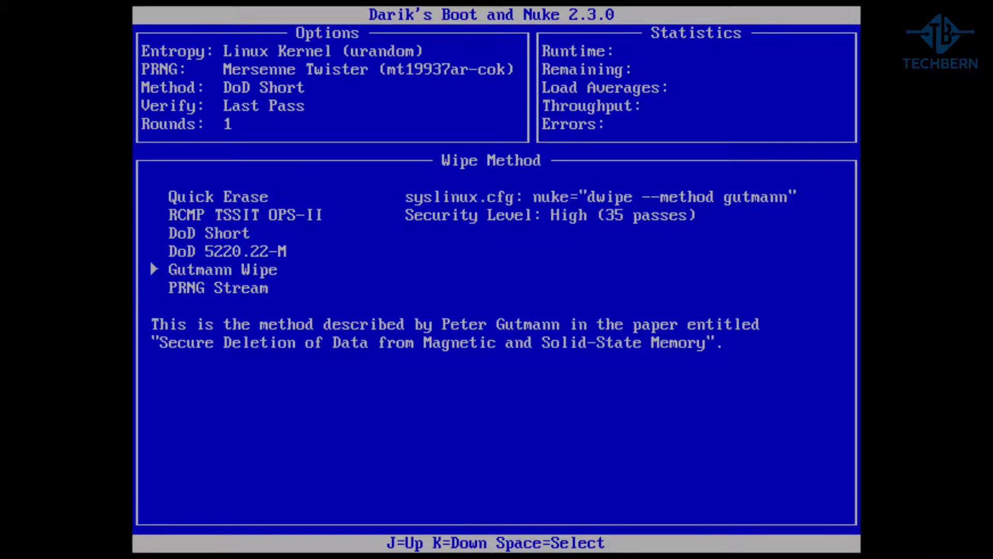
pyautogui.press('Down')
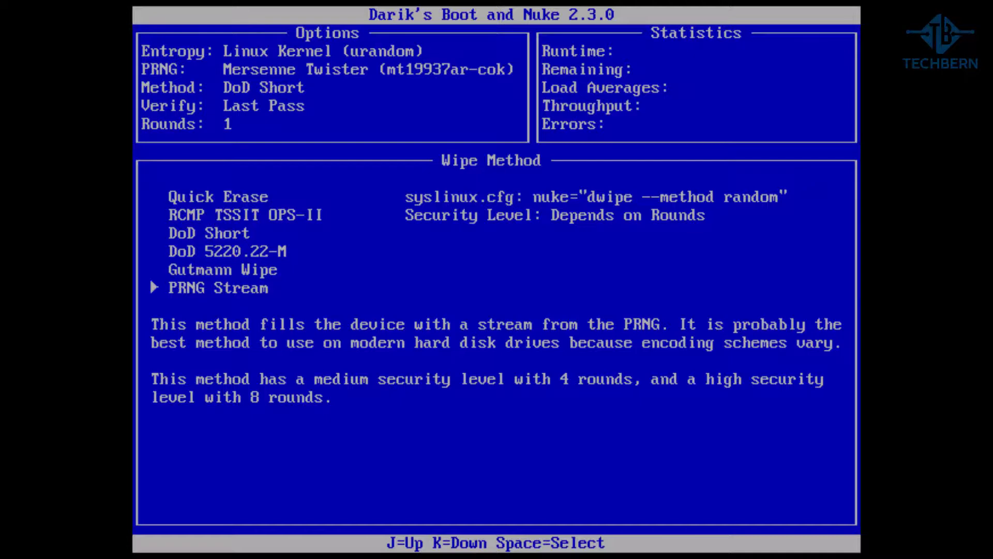
pyautogui.press('Up')
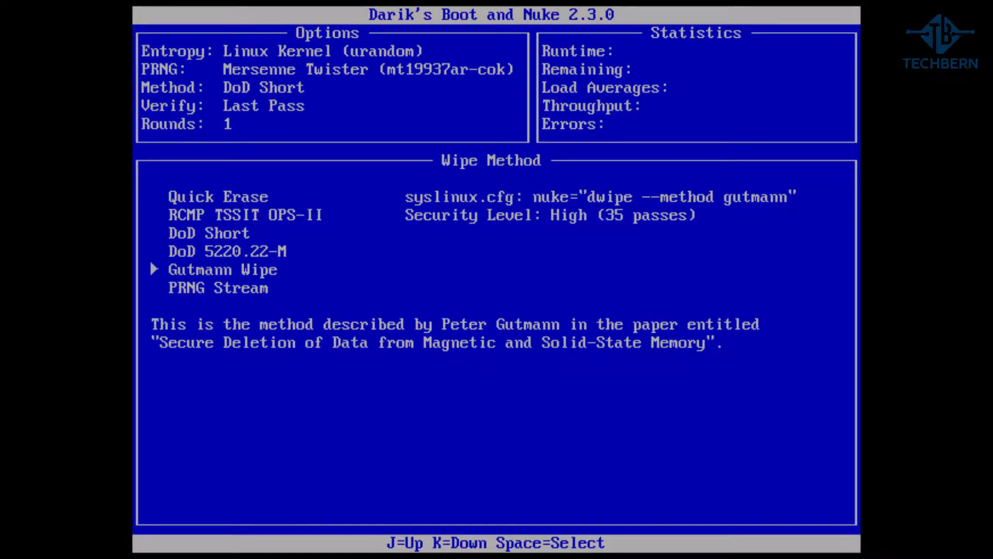
# Step: Select DoD Short as the wipe method and mark the 20GiB SCSI disk for wiping
pyautogui.press('Up')
pyautogui.press('Up')
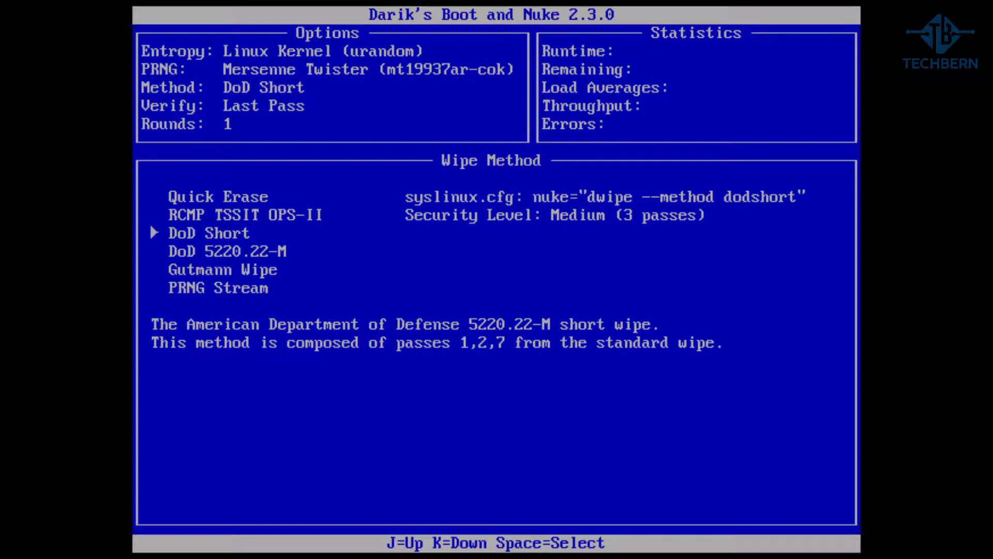
pyautogui.press('space')
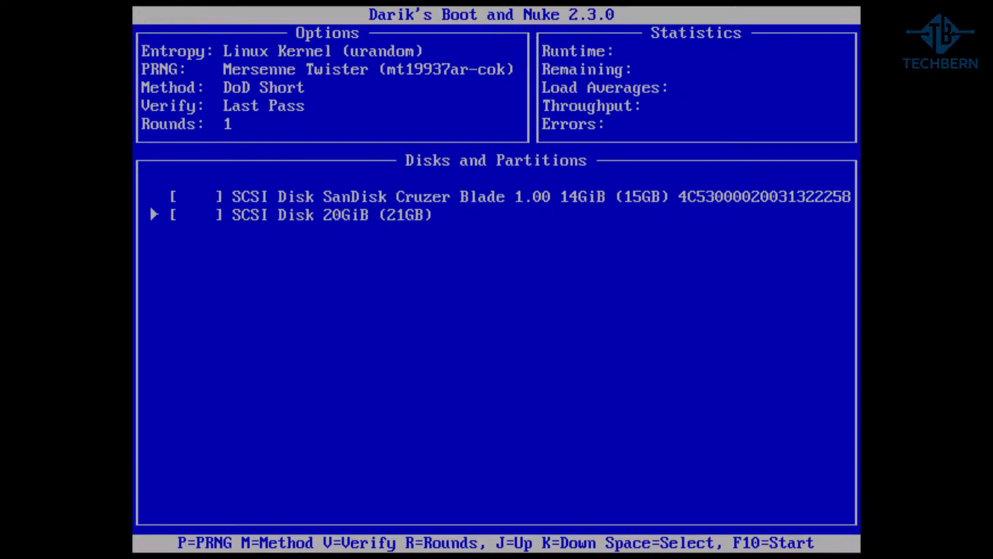
pyautogui.press('space')
# Step: Start the DoD Short wipe of the marked 20GiB SCSI disk with F10
pyautogui.press('F10')
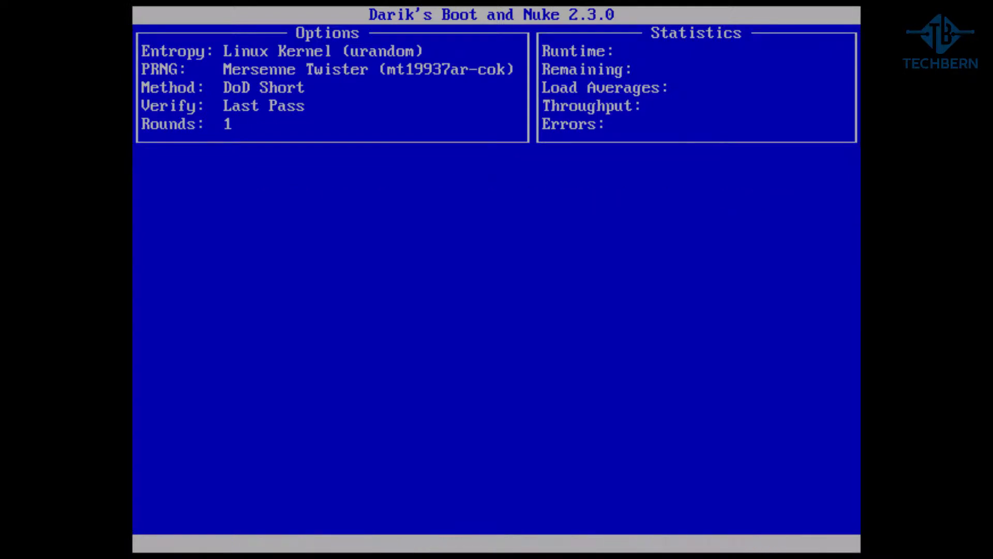